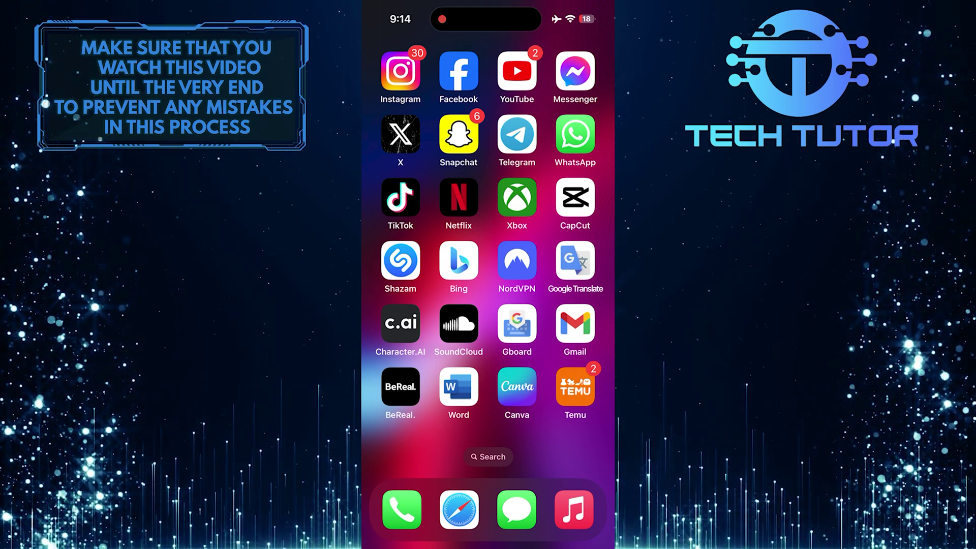
Step: Launch WhatsApp and go to the Example Group conversation from the Chats list
click(575, 135)
click(538, 513)
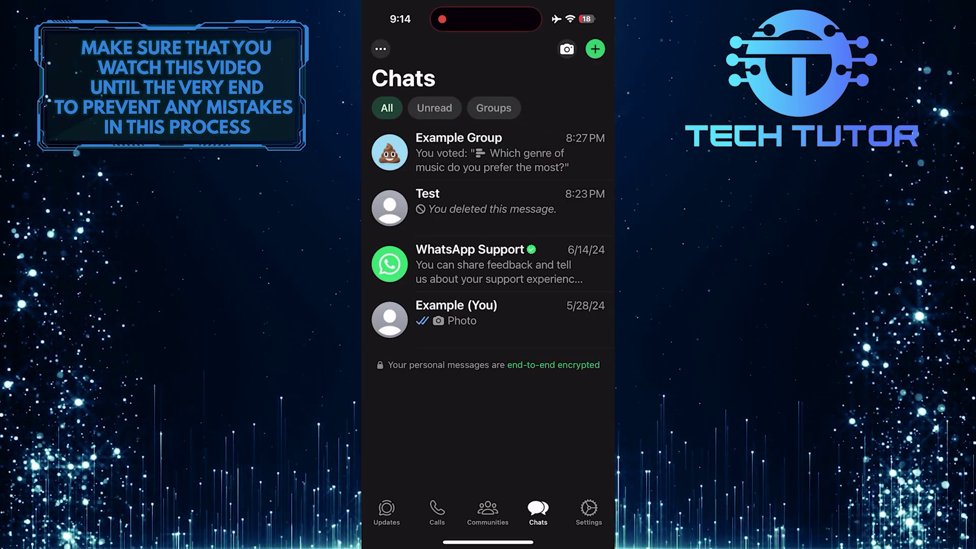
click(488, 152)
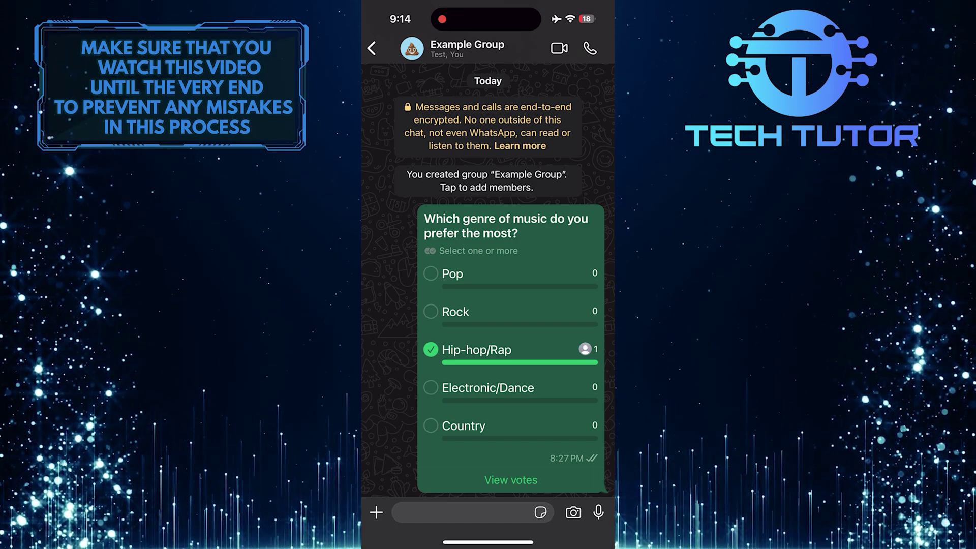
Step: Select the music-genre poll with Delete and request its deletion via the trash icon
click(512, 229)
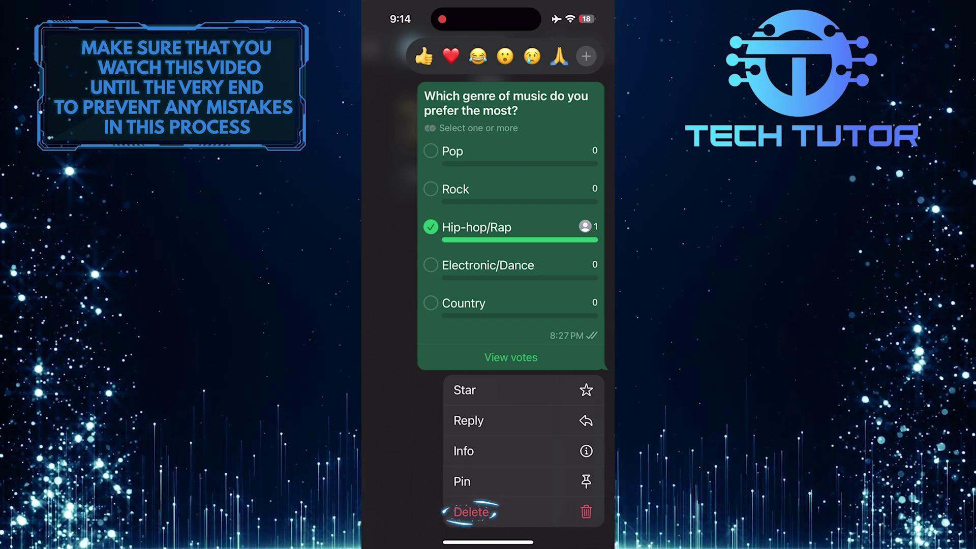
click(472, 512)
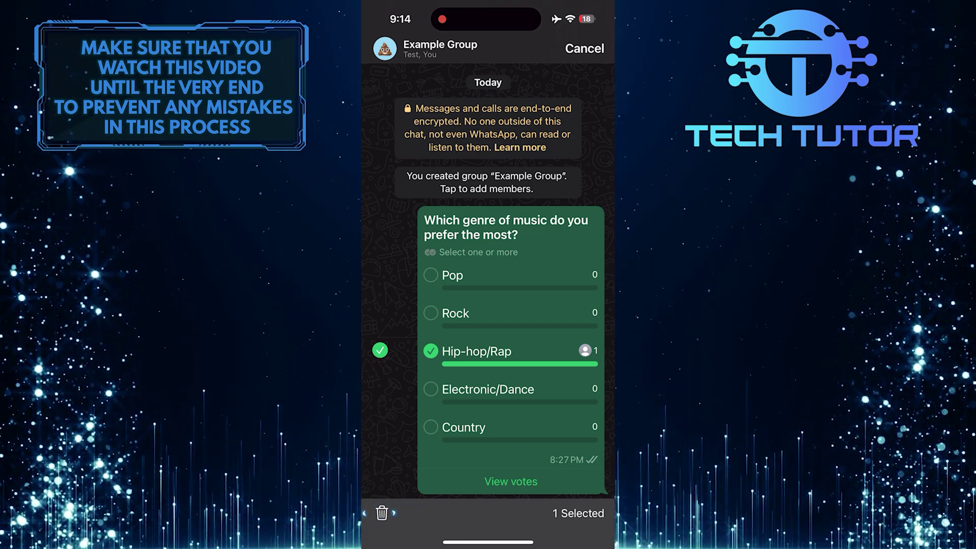
click(382, 513)
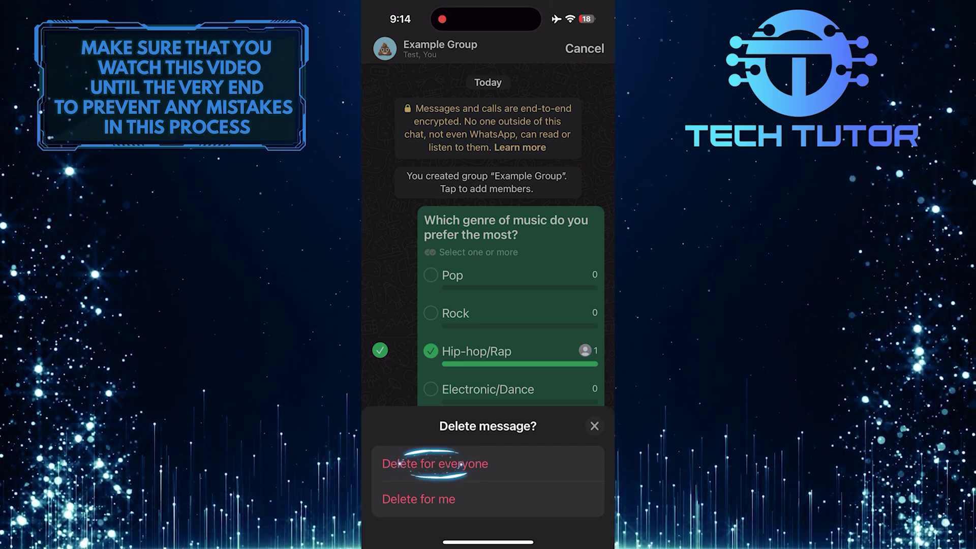
Step: Confirm 'Delete for everyone' for the music-genre poll
click(435, 463)
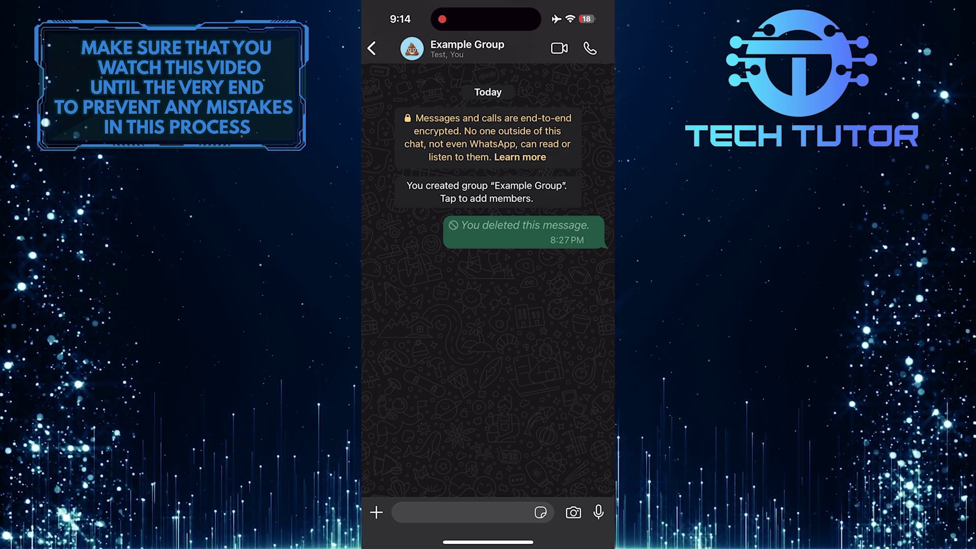